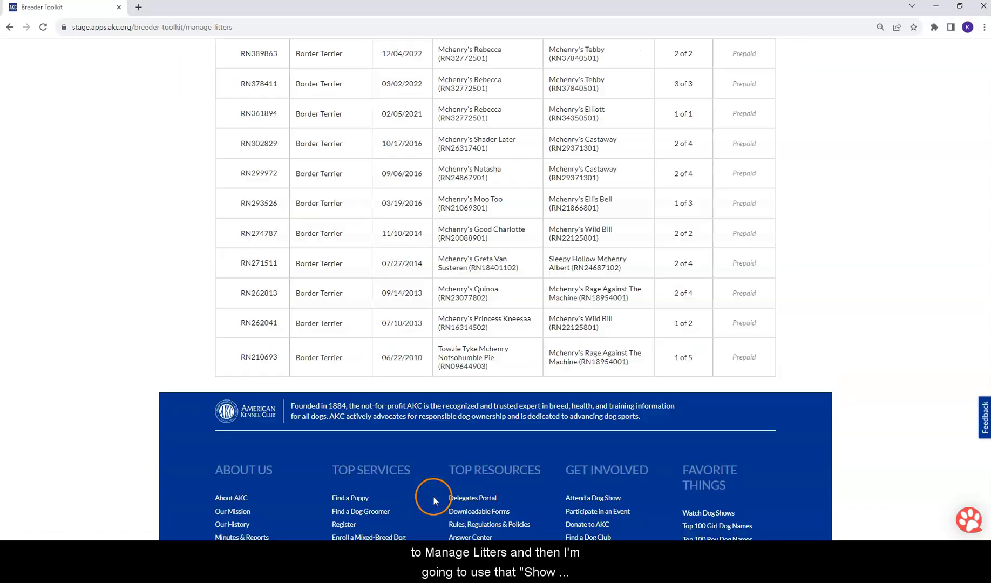
Step: Filter the Manage Litters list to show Prepaid Litters
scroll(518, 216, "up", 5)
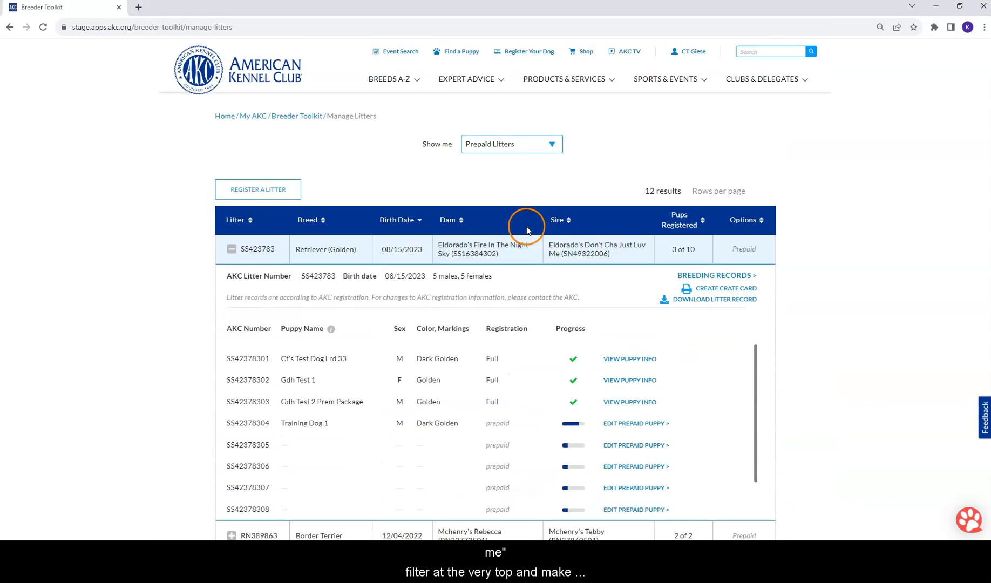
left_click(504, 145)
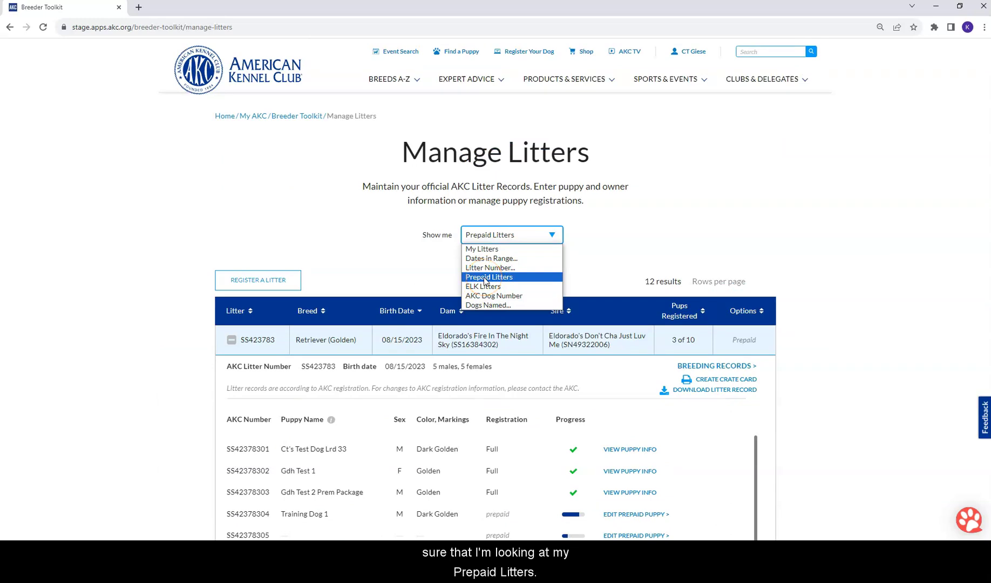
left_click(485, 277)
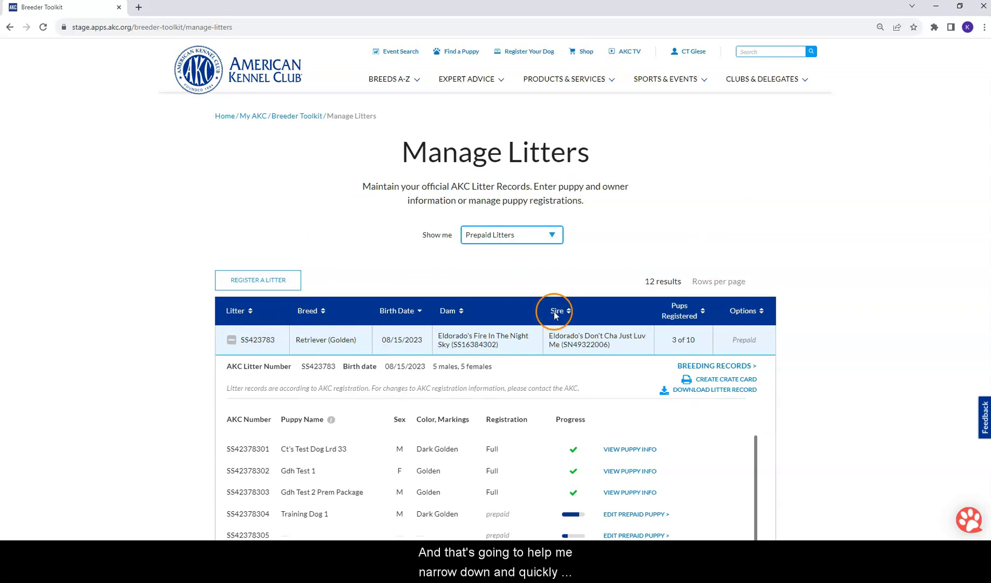
Step: Collapse and re-expand the Golden Retriever litter born 08/15/2023, and check the registration progress of its puppies
left_click(231, 340)
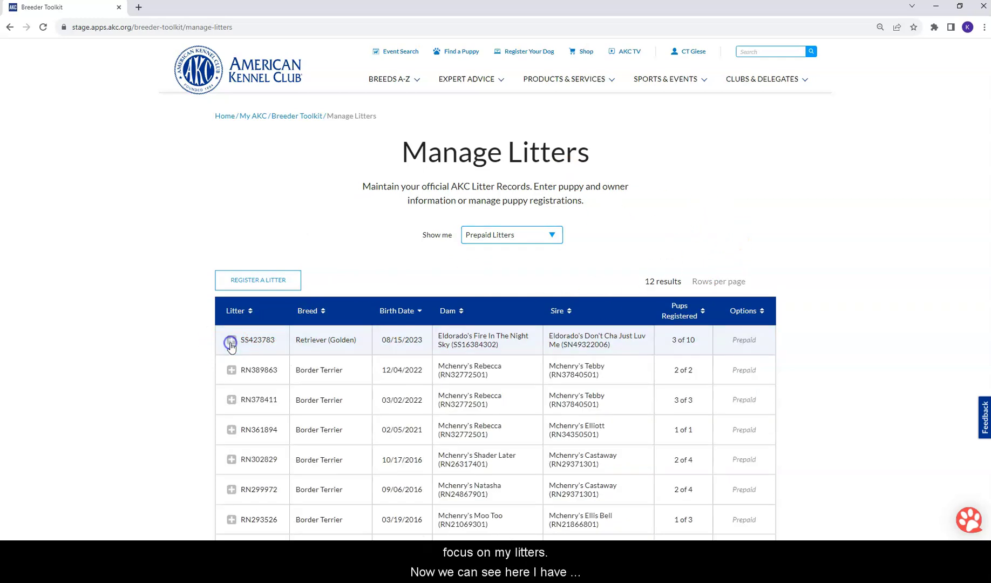
scroll(767, 270, "down", 2)
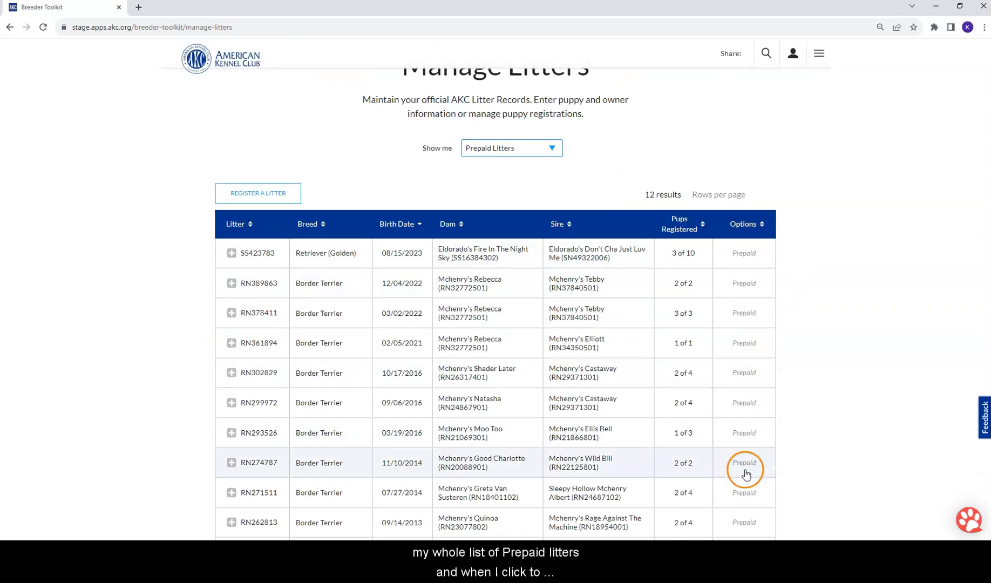
left_click(259, 257)
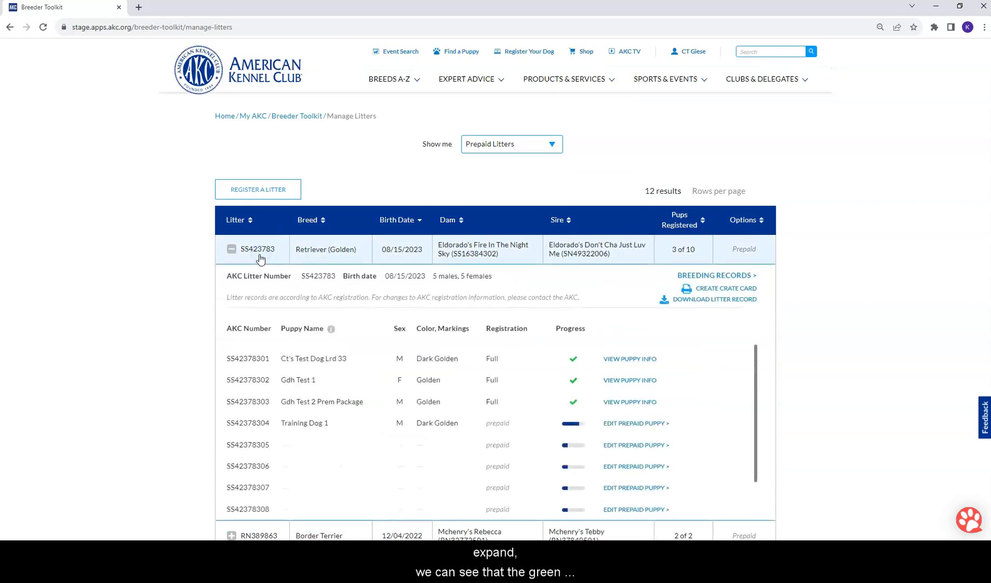
mouse_move(576, 385)
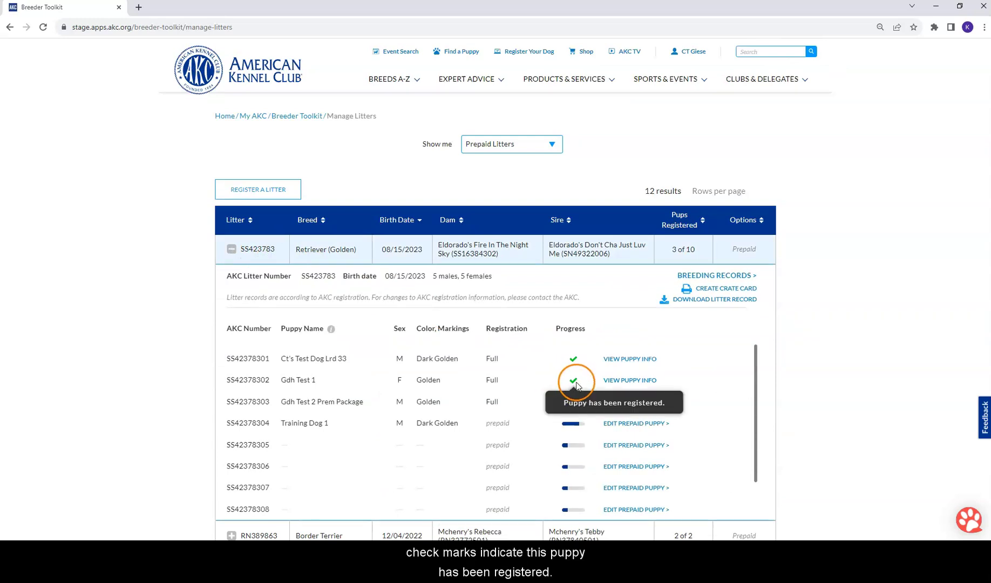
mouse_move(574, 409)
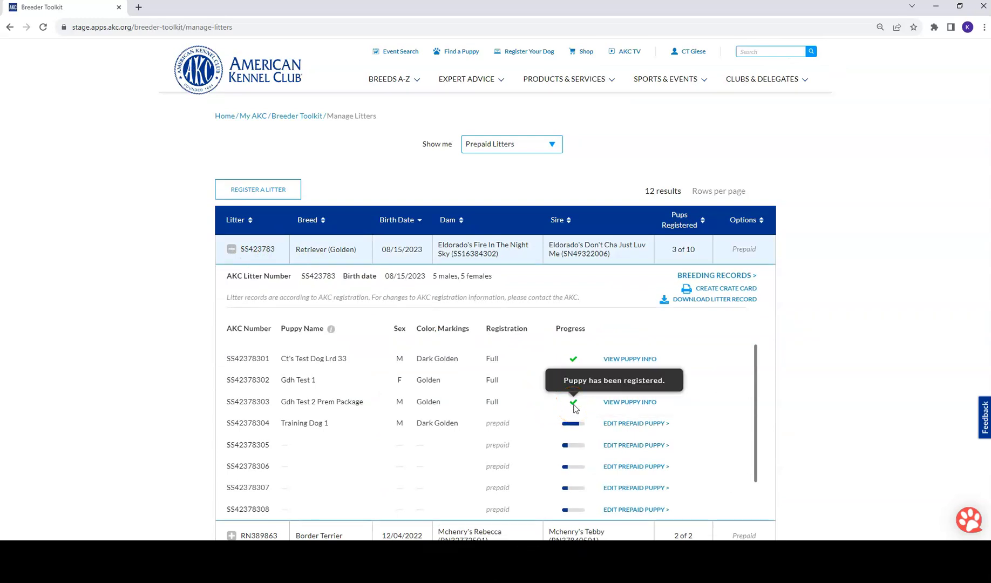
mouse_move(566, 466)
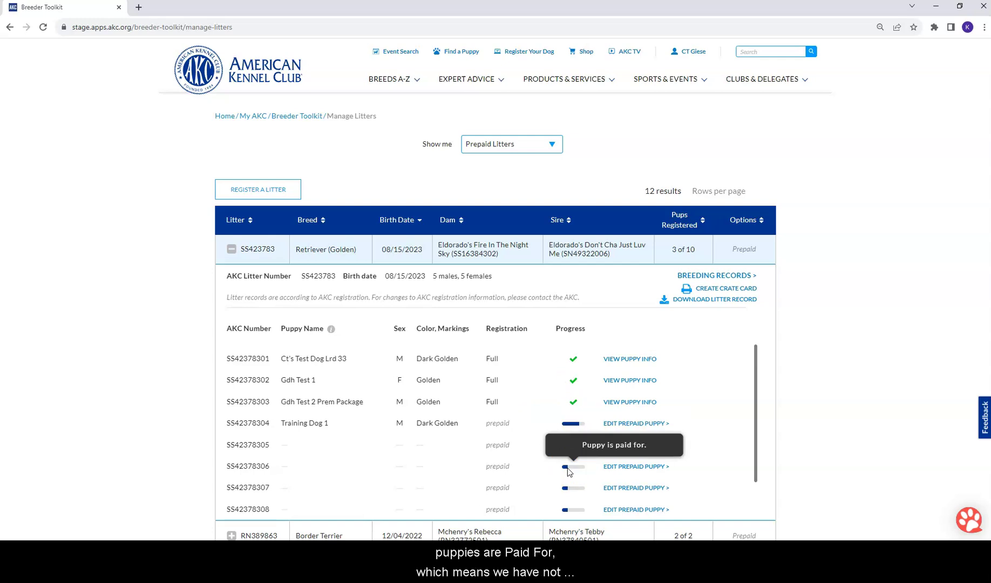
left_click(621, 470)
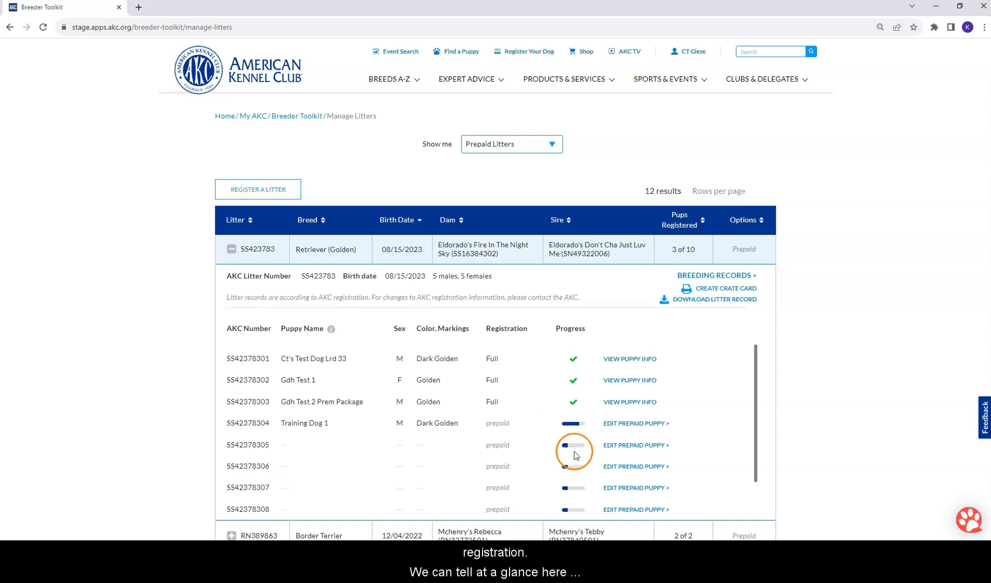
mouse_move(570, 510)
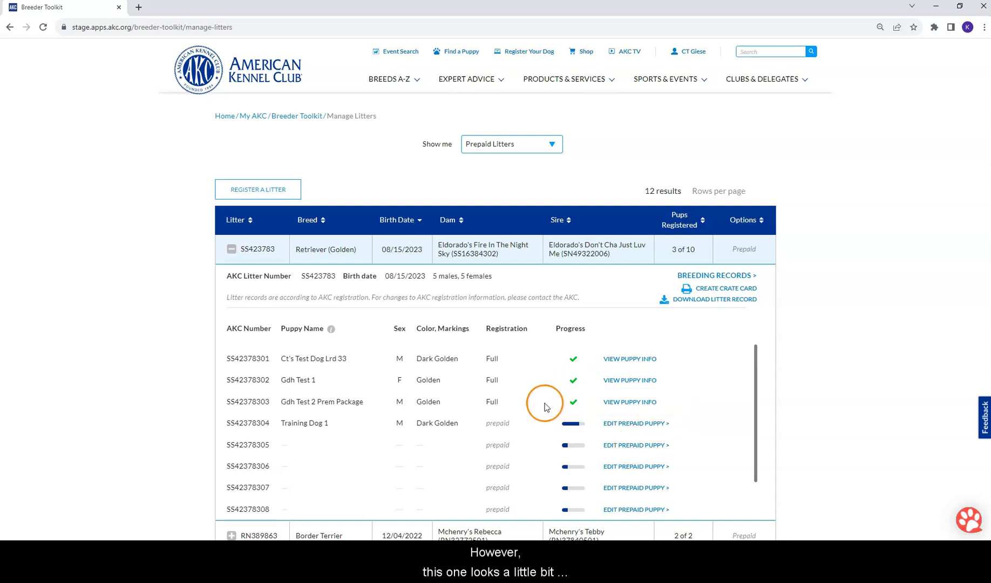
mouse_move(572, 428)
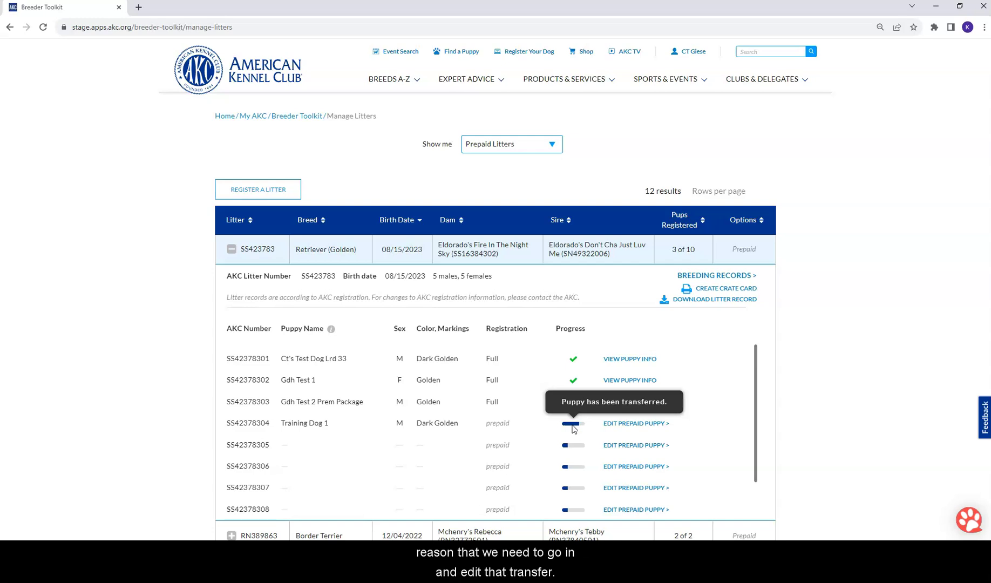
Step: Open the prepaid puppy record of Training Dog 1 and review its transfer notice and the new owner's e-mail
left_click(628, 430)
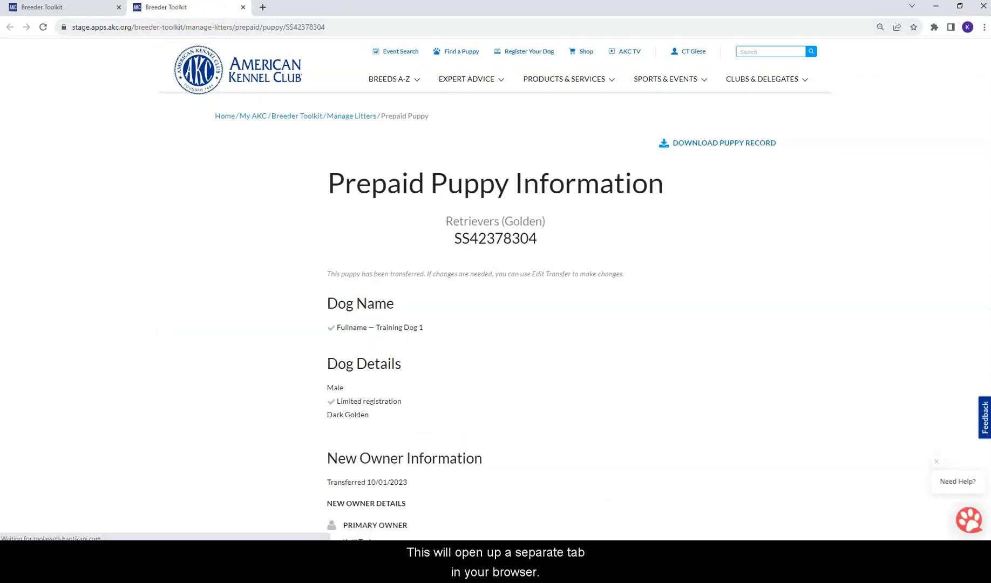
left_click(58, 11)
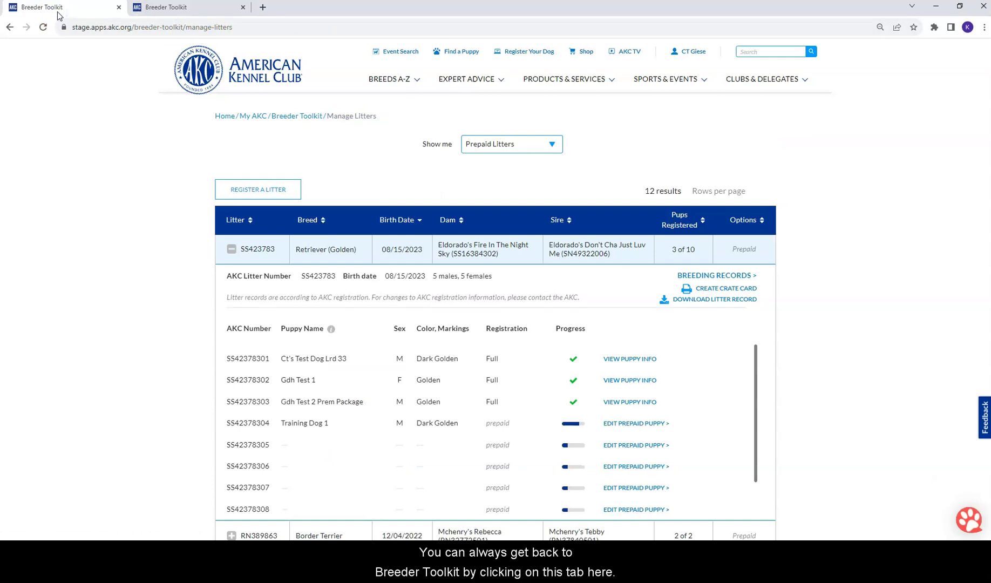
left_click(159, 14)
scroll(558, 242, "down", 2)
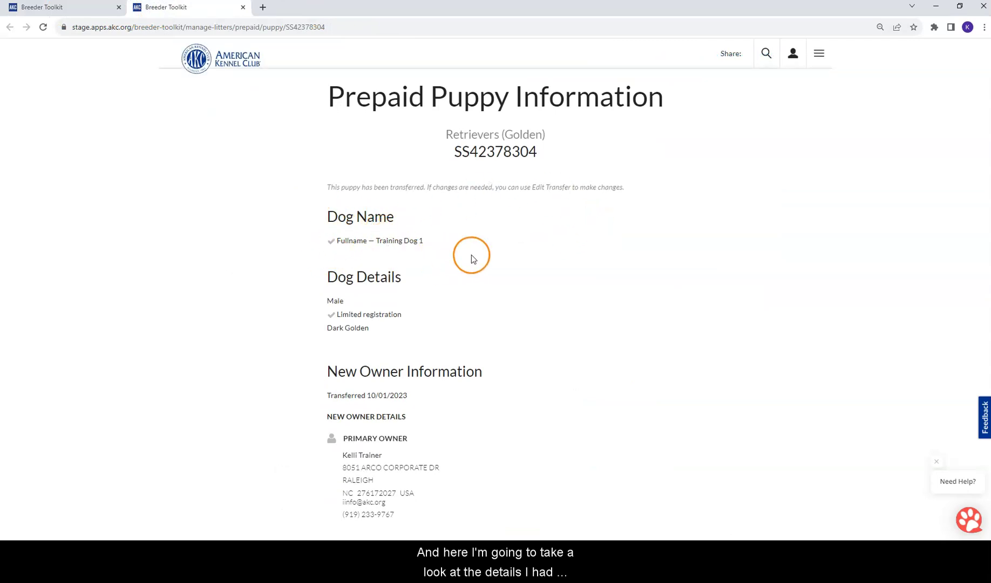
left_click_drag(328, 187, 426, 188)
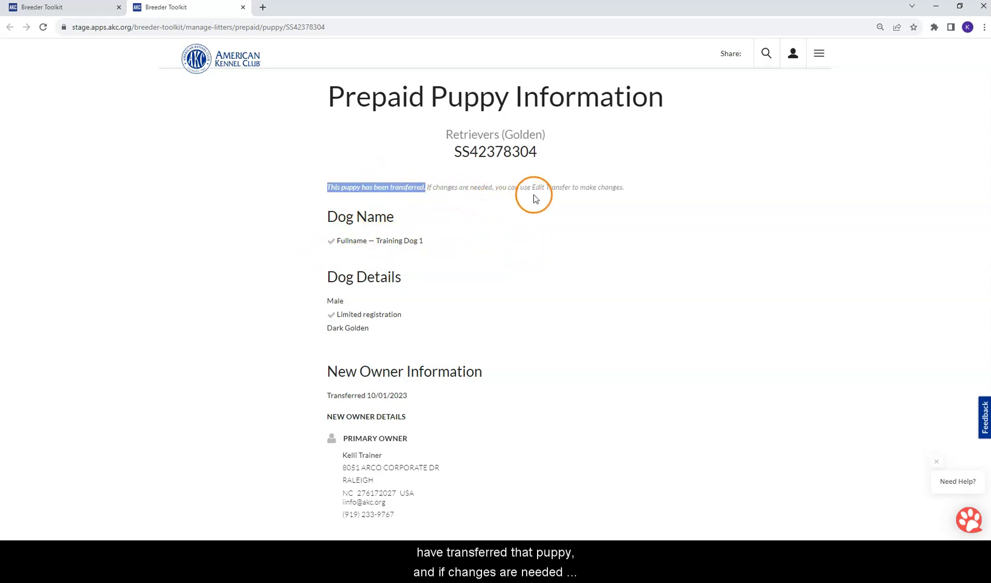
left_click(597, 219)
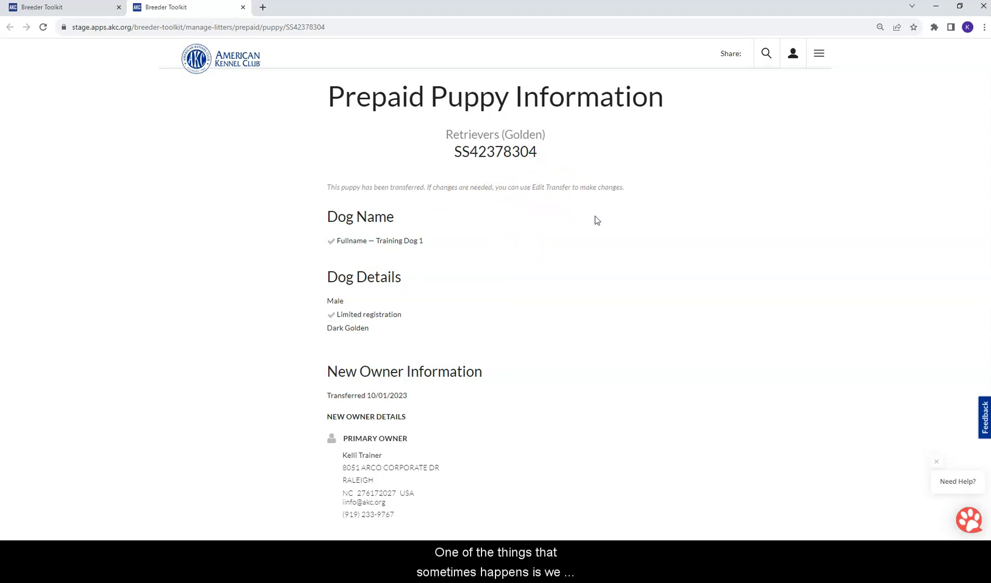
scroll(594, 216, "down", 3)
left_click_drag(343, 329, 399, 332)
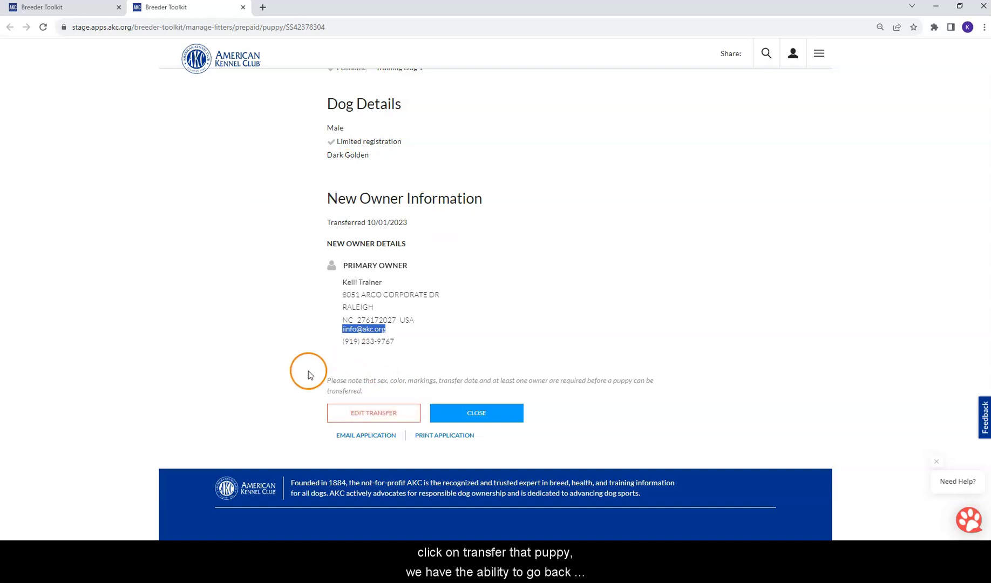
Step: Reopen the puppy's transfer for changes using the Edit Puppy Transfer option
left_click(372, 421)
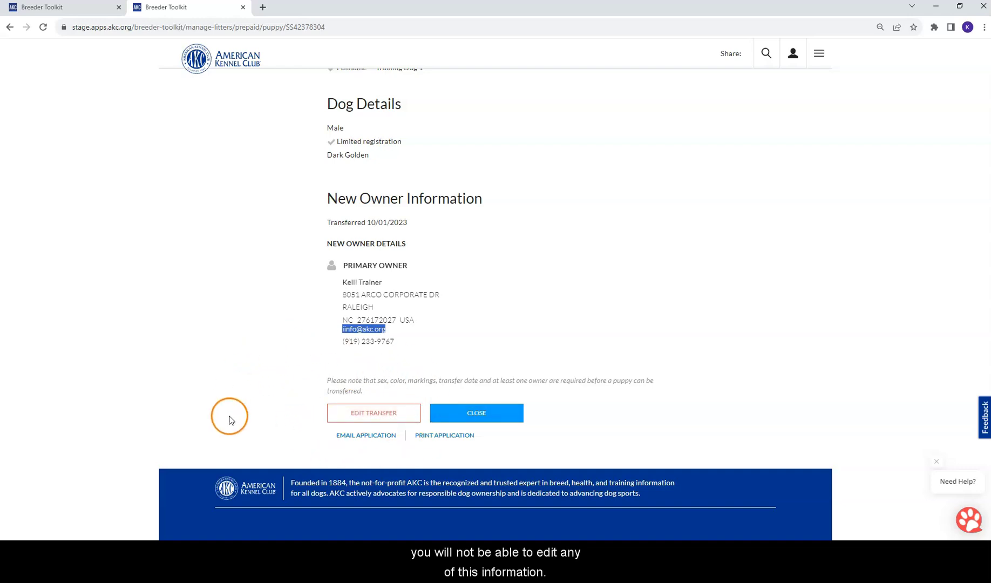
left_click(366, 414)
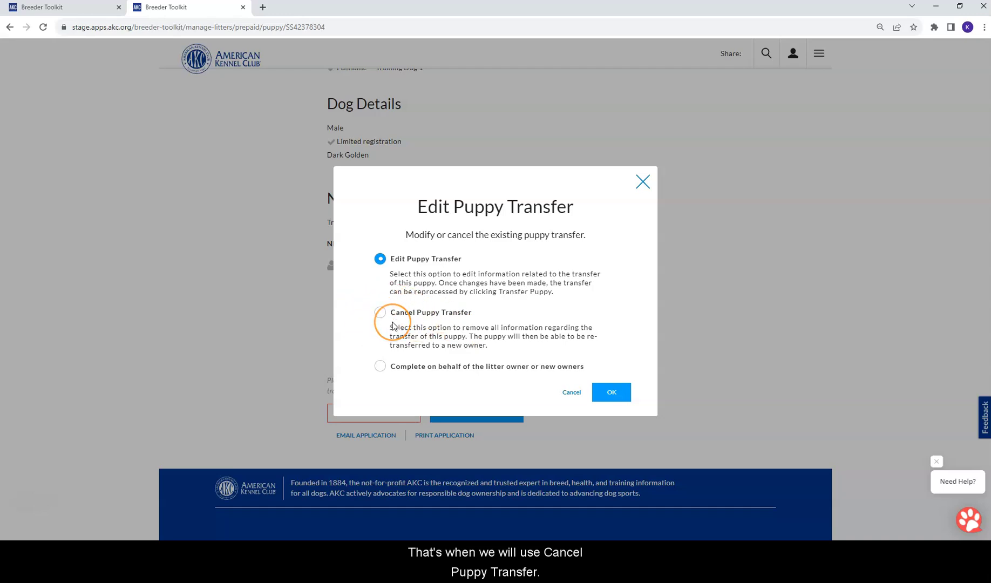
left_click(381, 367)
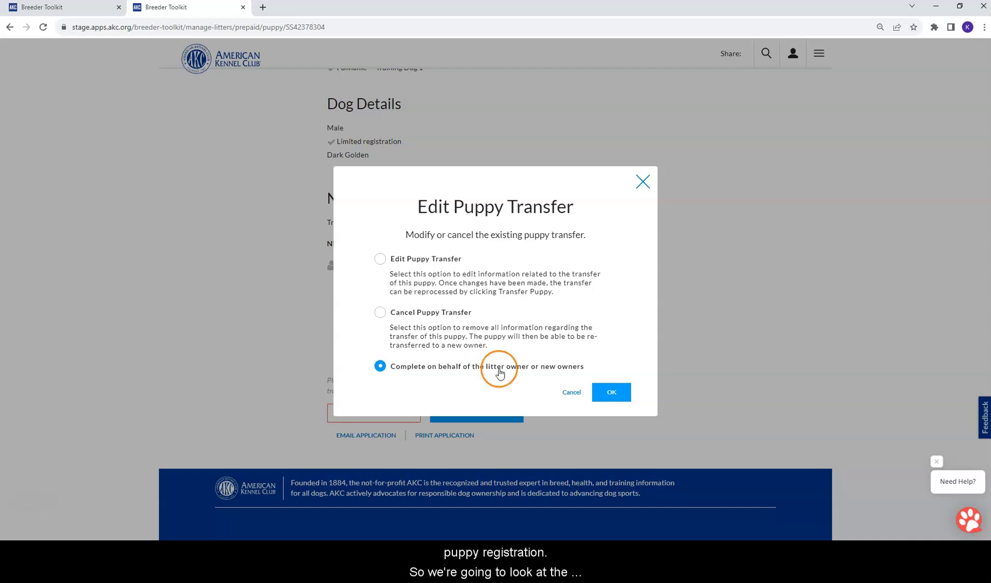
left_click(380, 260)
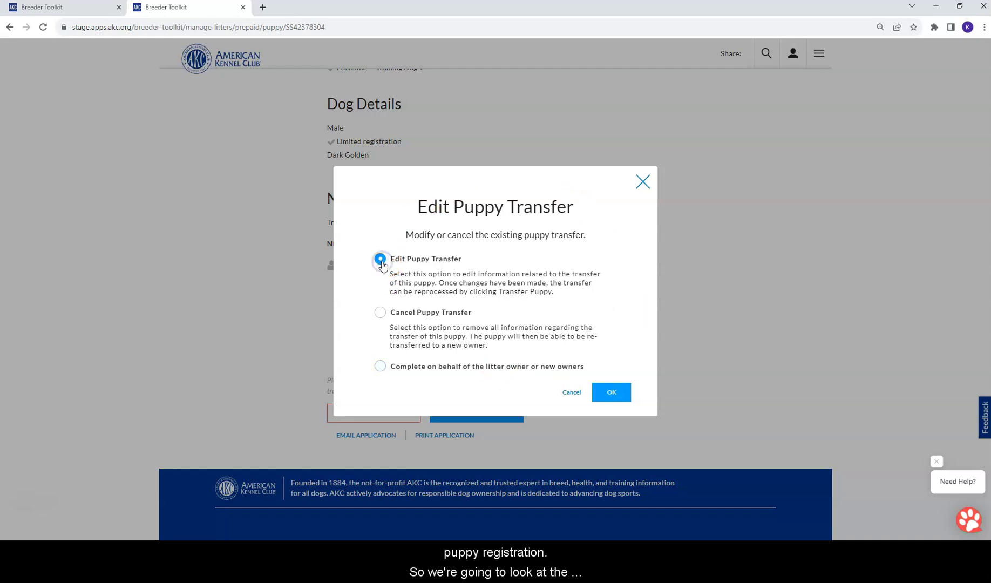
left_click(611, 391)
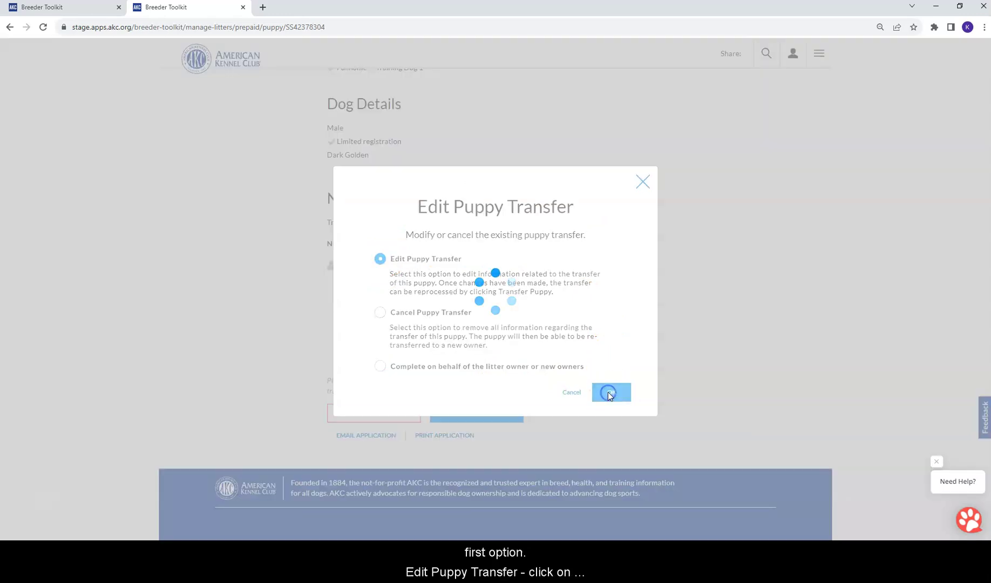
left_click(469, 371)
left_click_drag(469, 370, 414, 367)
left_click(682, 269)
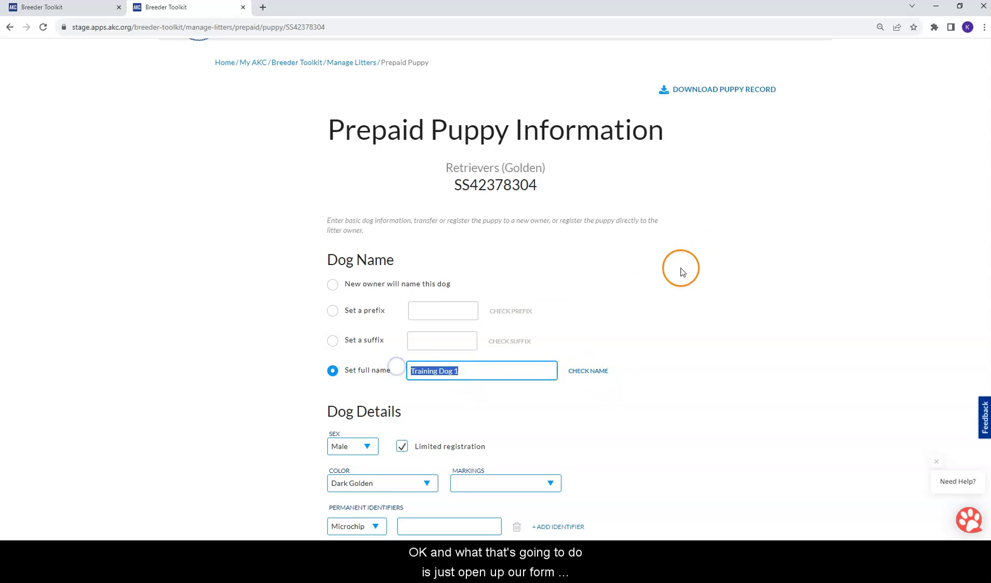
scroll(680, 294, "down", 3)
left_click(463, 197)
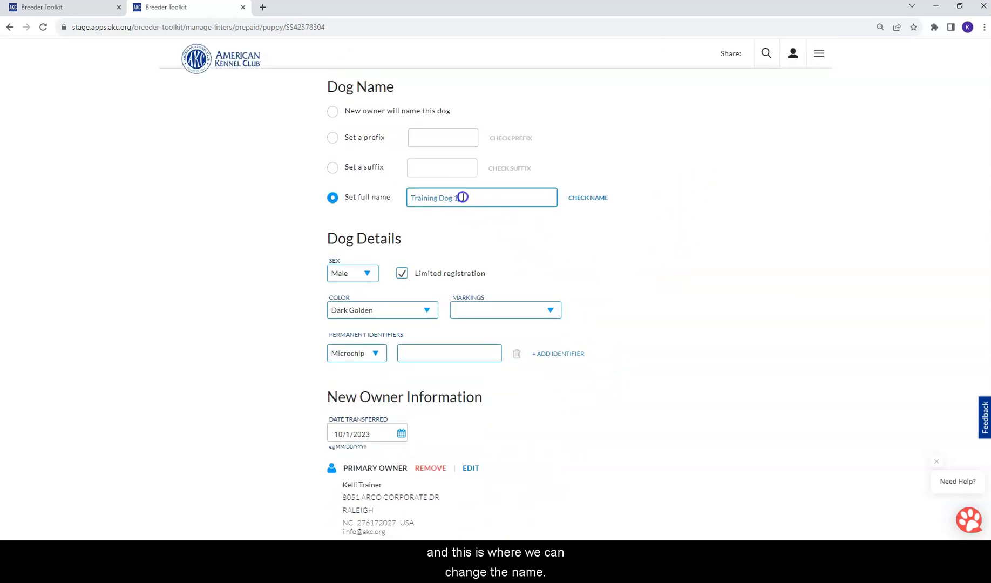
left_click(396, 116)
left_click(333, 198)
left_click(431, 195)
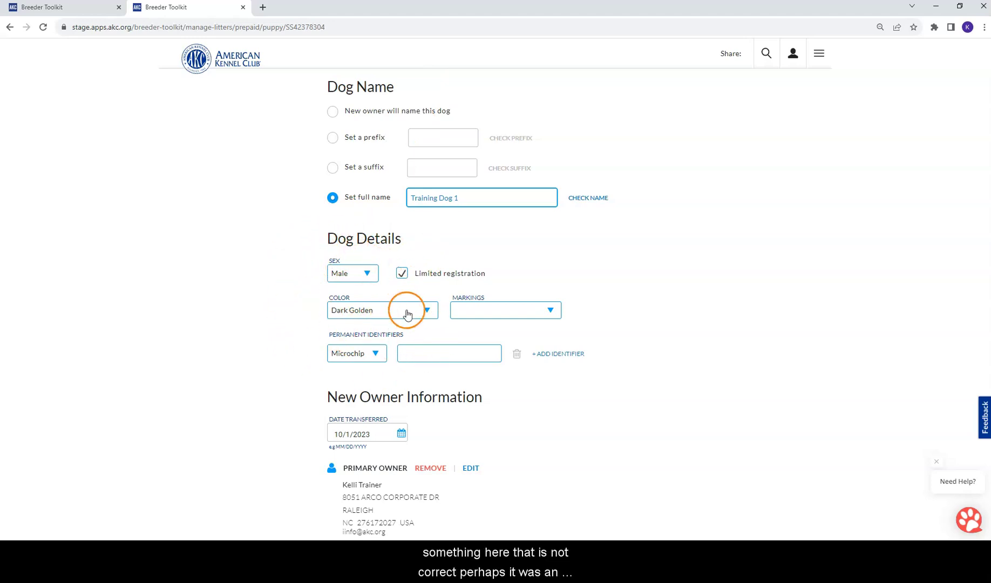
Step: Set the dog's sex to Female and turn off limited registration
left_click(367, 275)
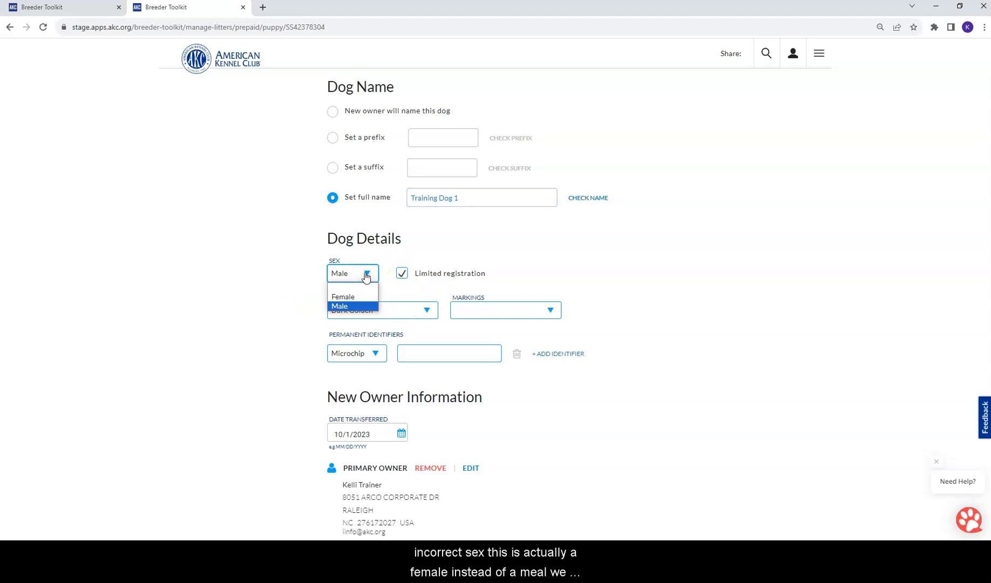
left_click(343, 297)
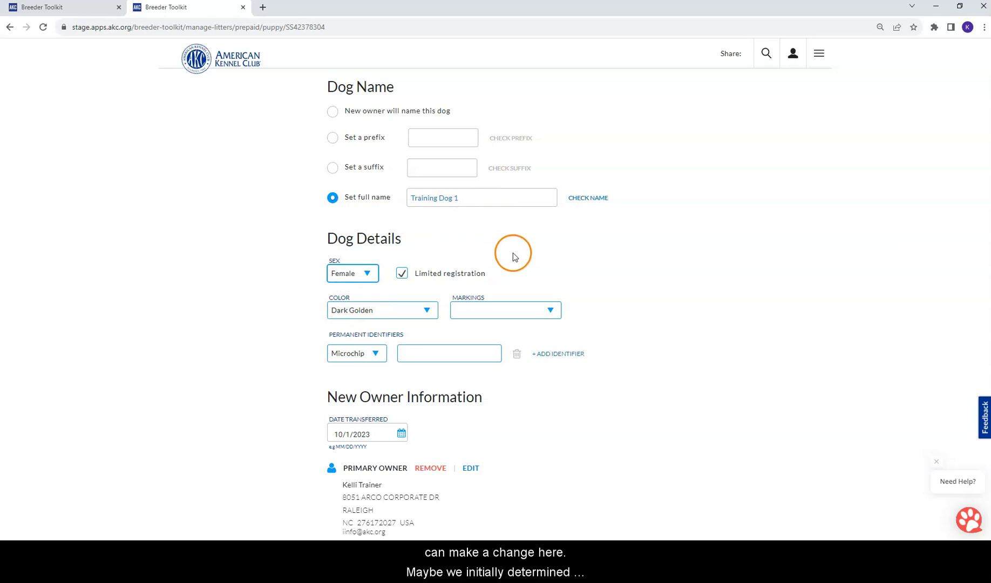
left_click(401, 276)
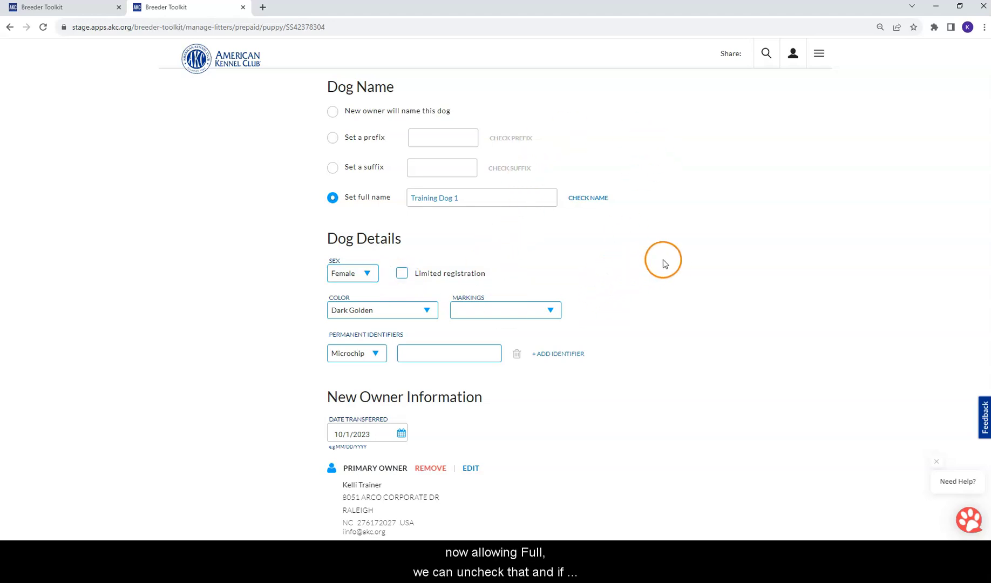
Step: Correct the primary owner's e-mail address in the new owner information and save the owner
scroll(661, 261, "down", 2)
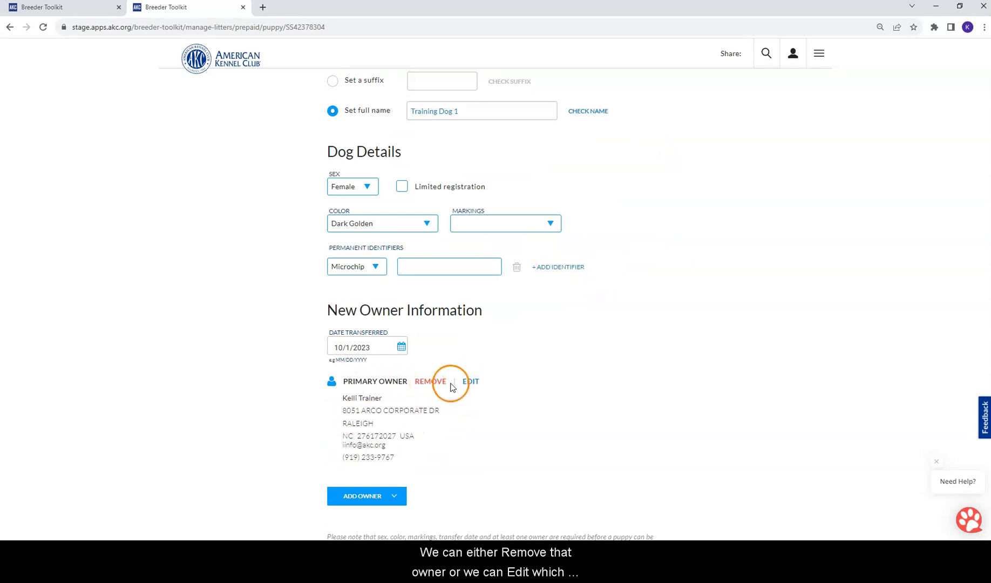
left_click(472, 382)
left_click(334, 339)
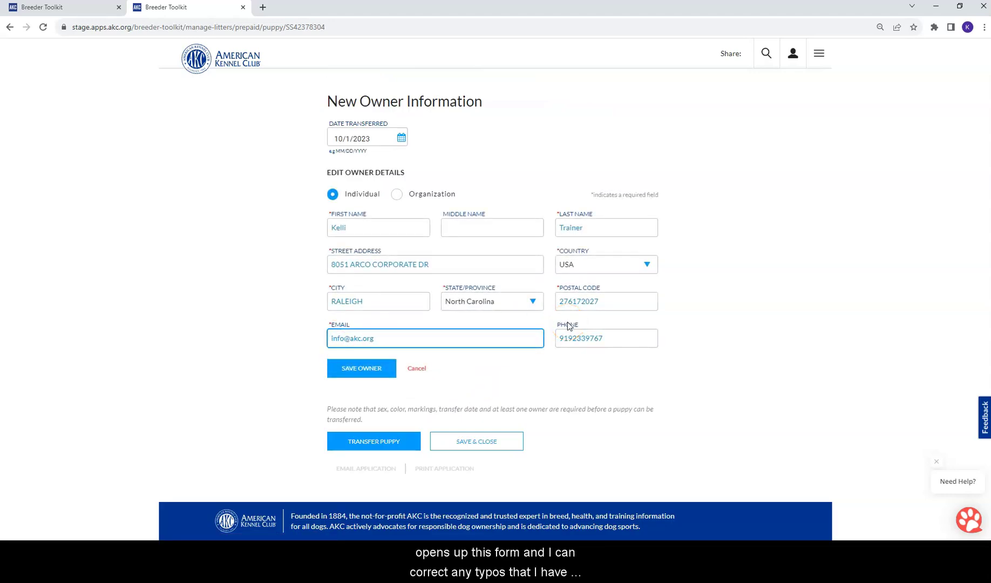
left_click(369, 369)
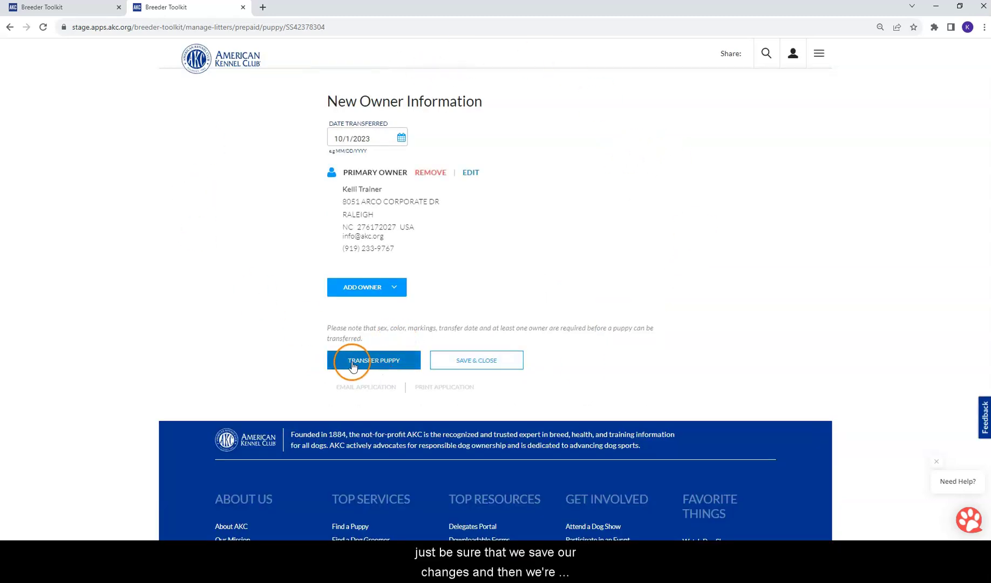
Step: Transfer the puppy again with the transfer type New Owner will complete the transfer
left_click(376, 366)
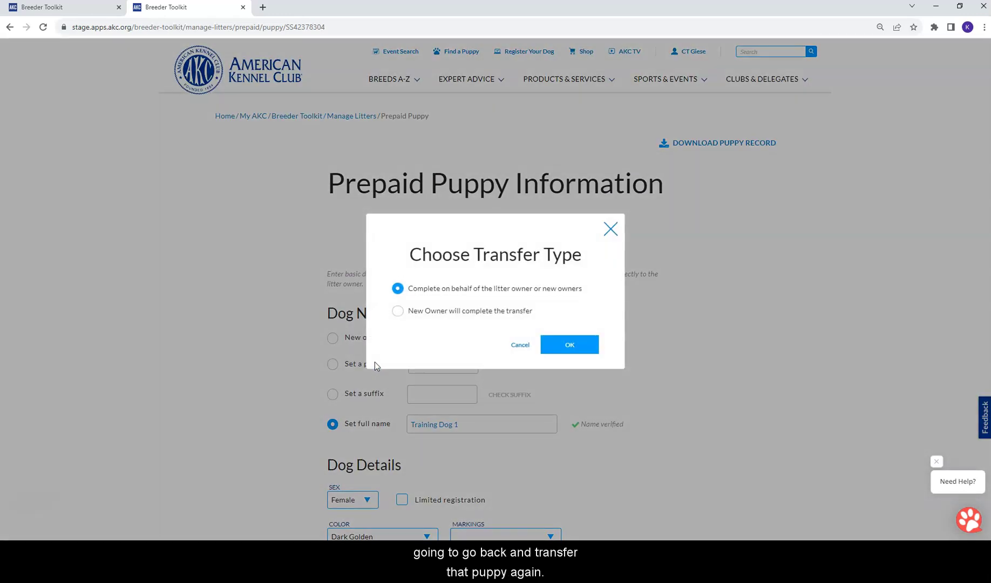
left_click(397, 311)
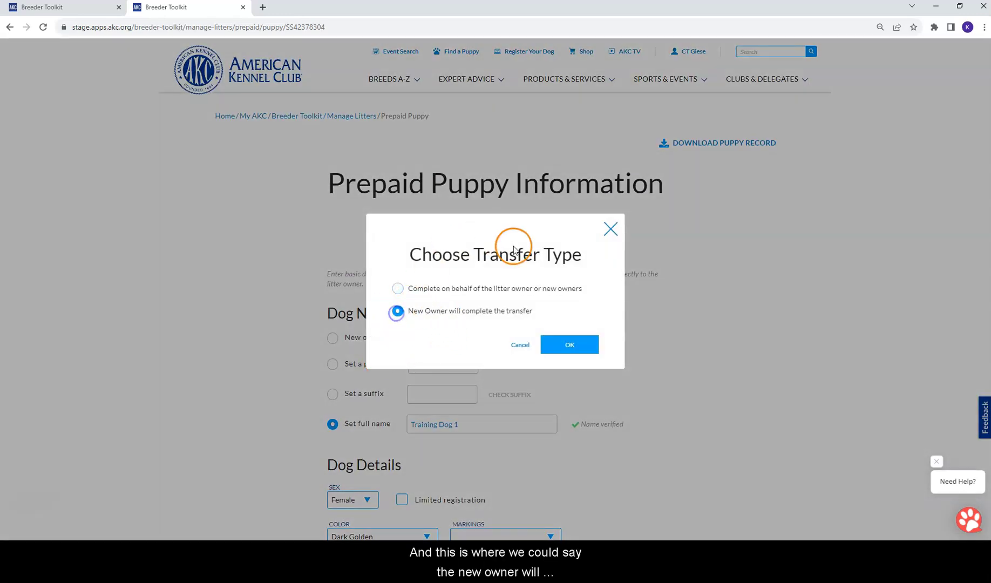
left_click(567, 346)
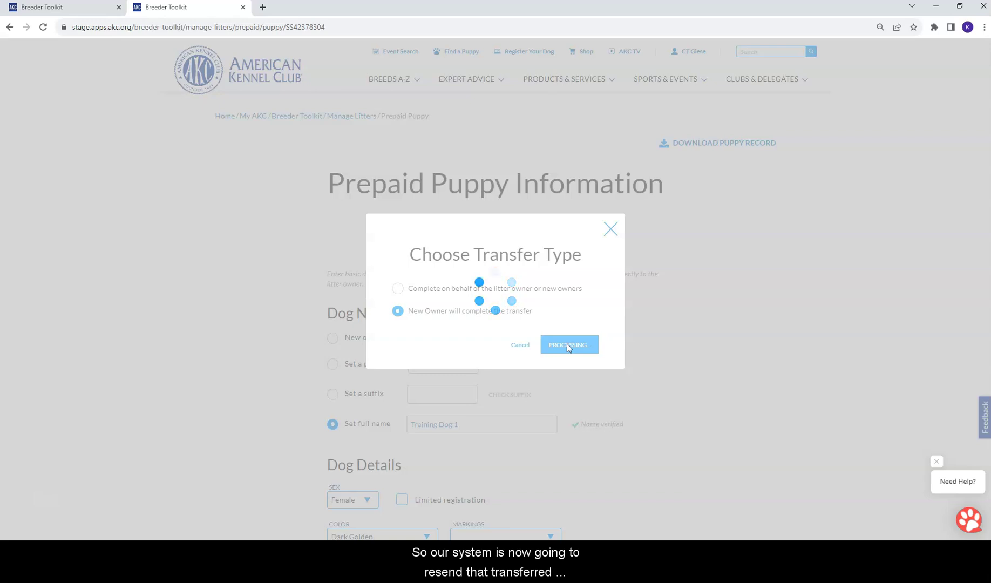
Step: Acknowledge the transfer confirmation to return to the puppy's transferred record
left_click(647, 287)
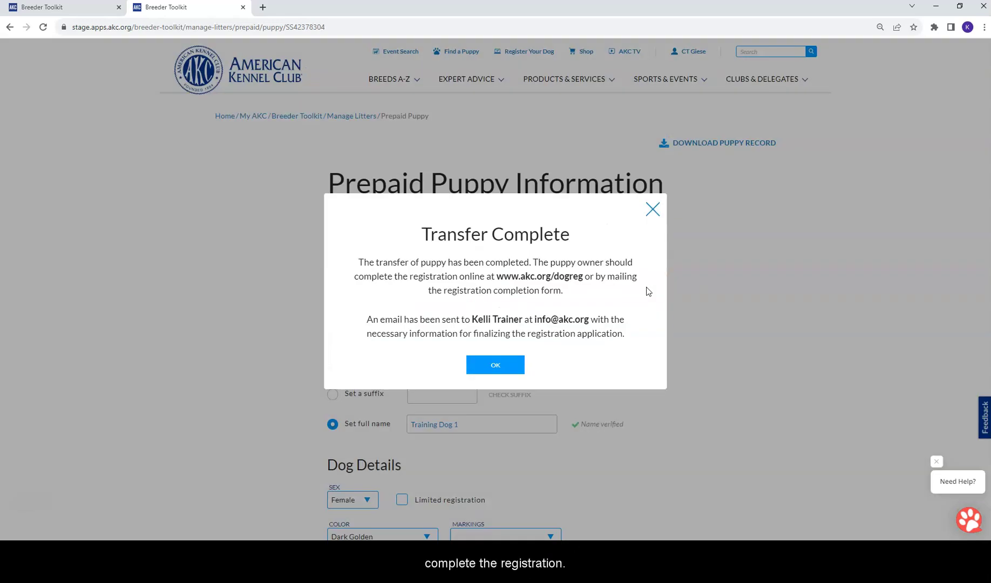
left_click(496, 365)
left_click(580, 320)
Step: Cancel the puppy's existing transfer using the Cancel Puppy Transfer option and confirm the cancellation
scroll(582, 318, "down", 4)
left_click(502, 269)
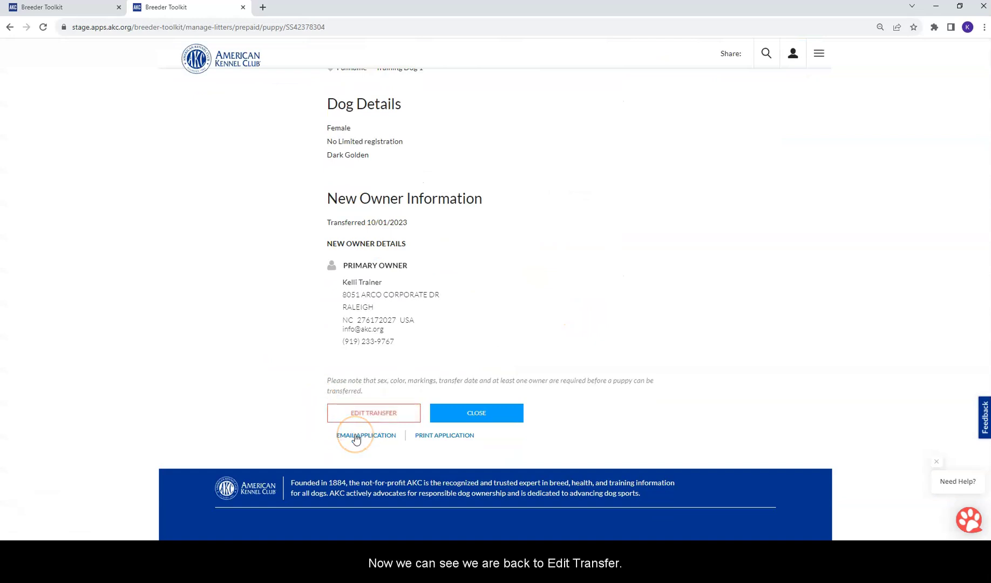
left_click(362, 413)
left_click(382, 316)
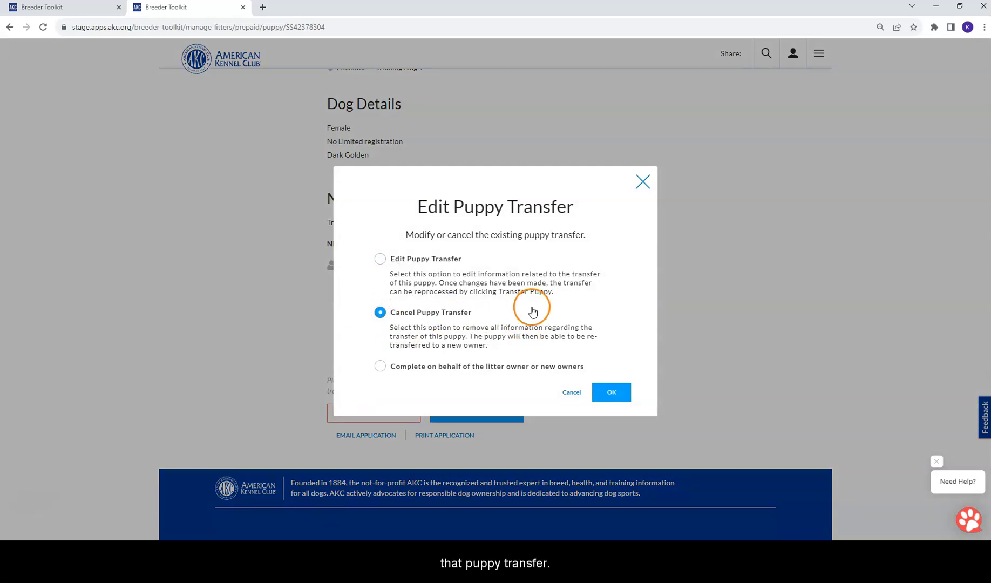
left_click(609, 393)
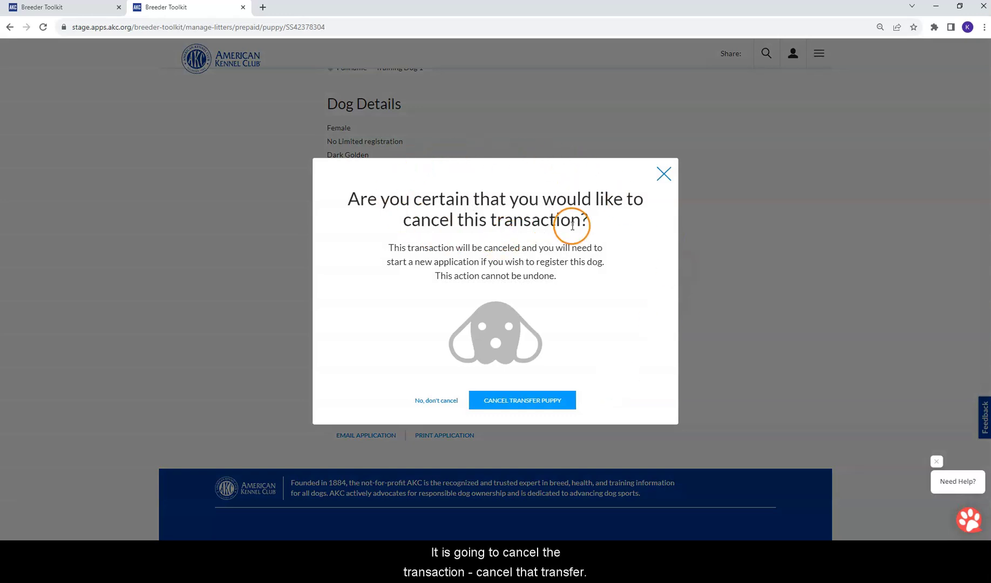
left_click(527, 403)
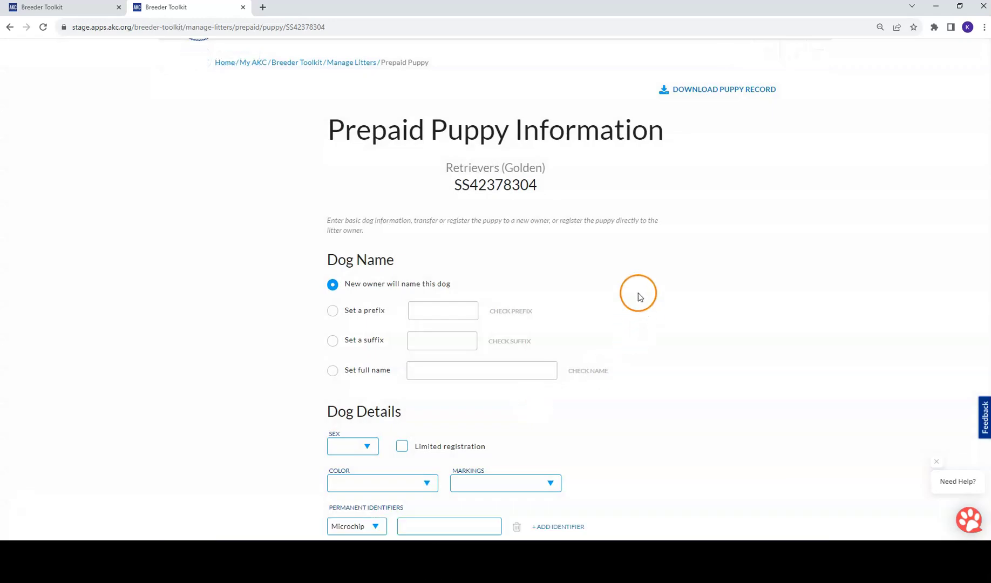
Step: Review the prepaid puppy form, close it, and check the puppy's transfer progress in the Golden Retriever litter's list
scroll(639, 297, "down", 5)
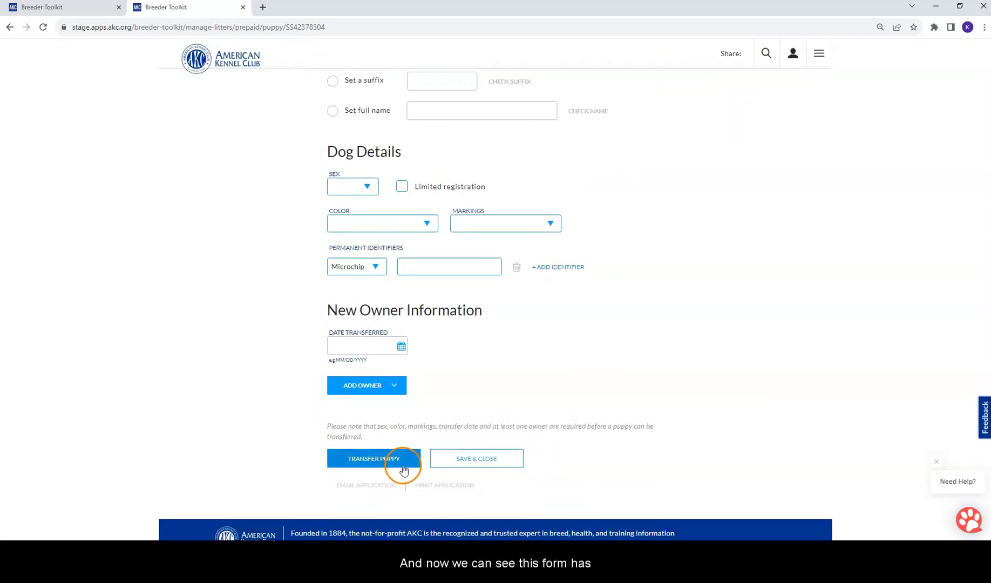
left_click(244, 7)
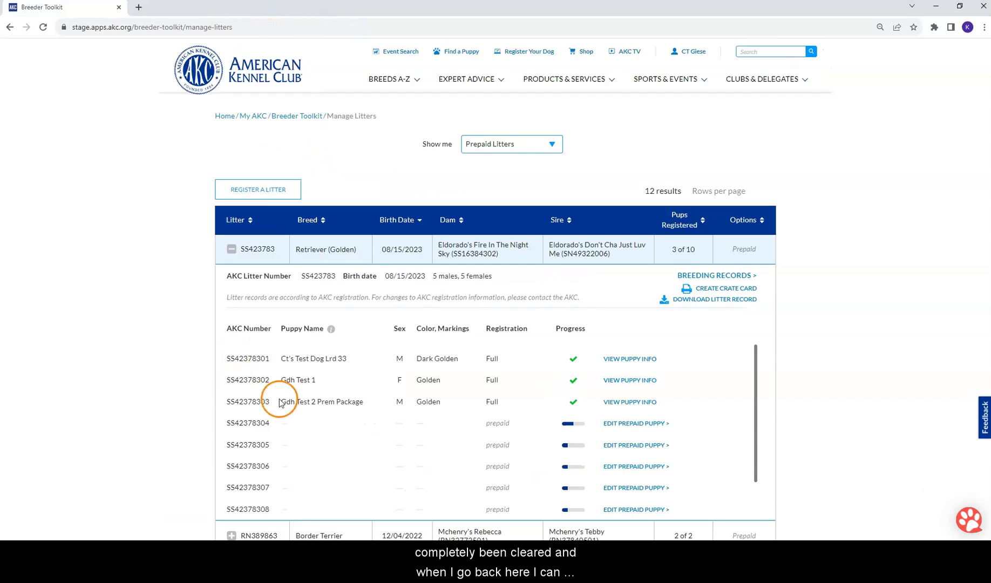
mouse_move(576, 428)
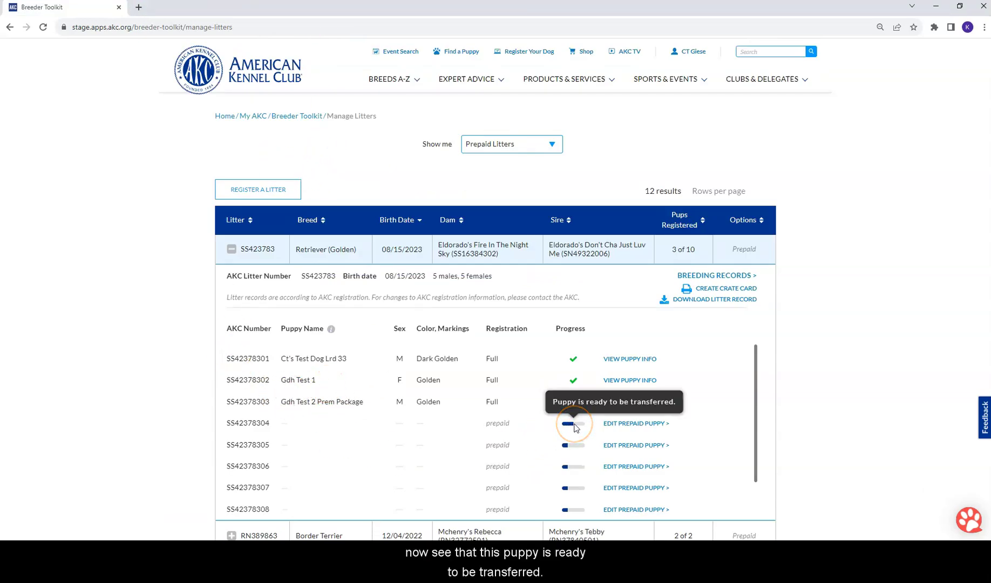